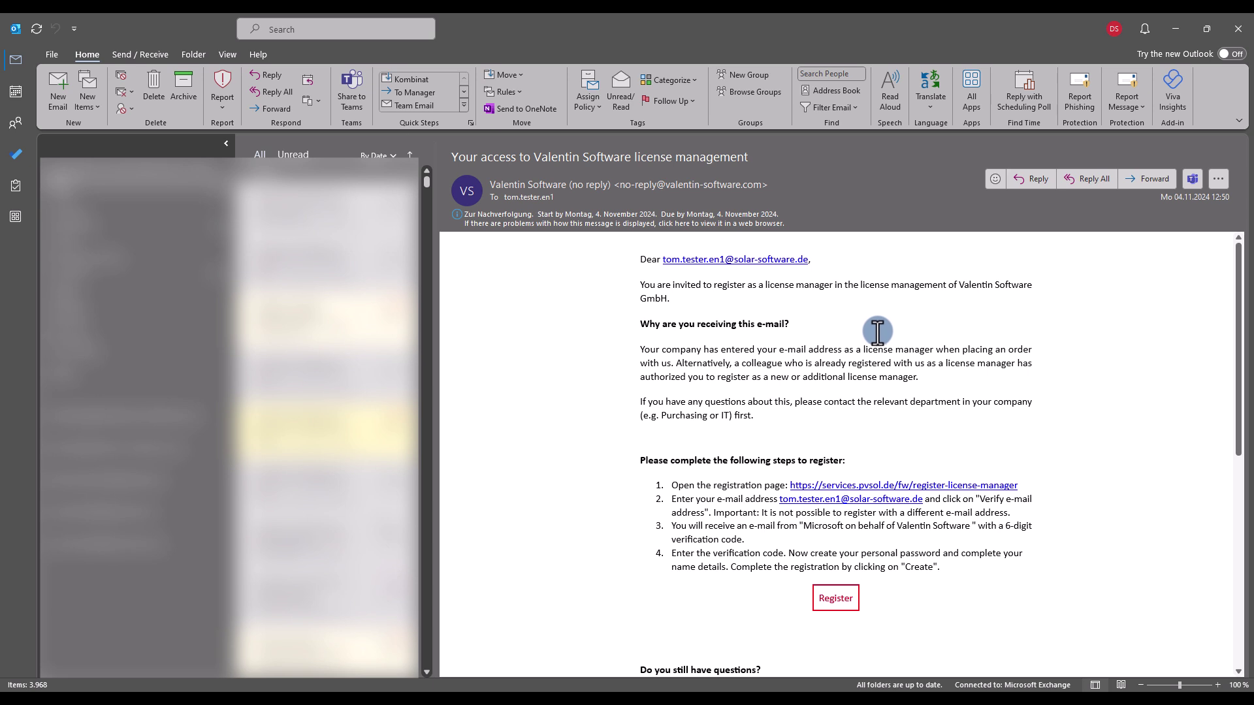
Step: Select and copy the invited e-mail address after 'Dear' in the invitation message
left_click_drag(840, 260, 672, 264)
key("ctrl+c")
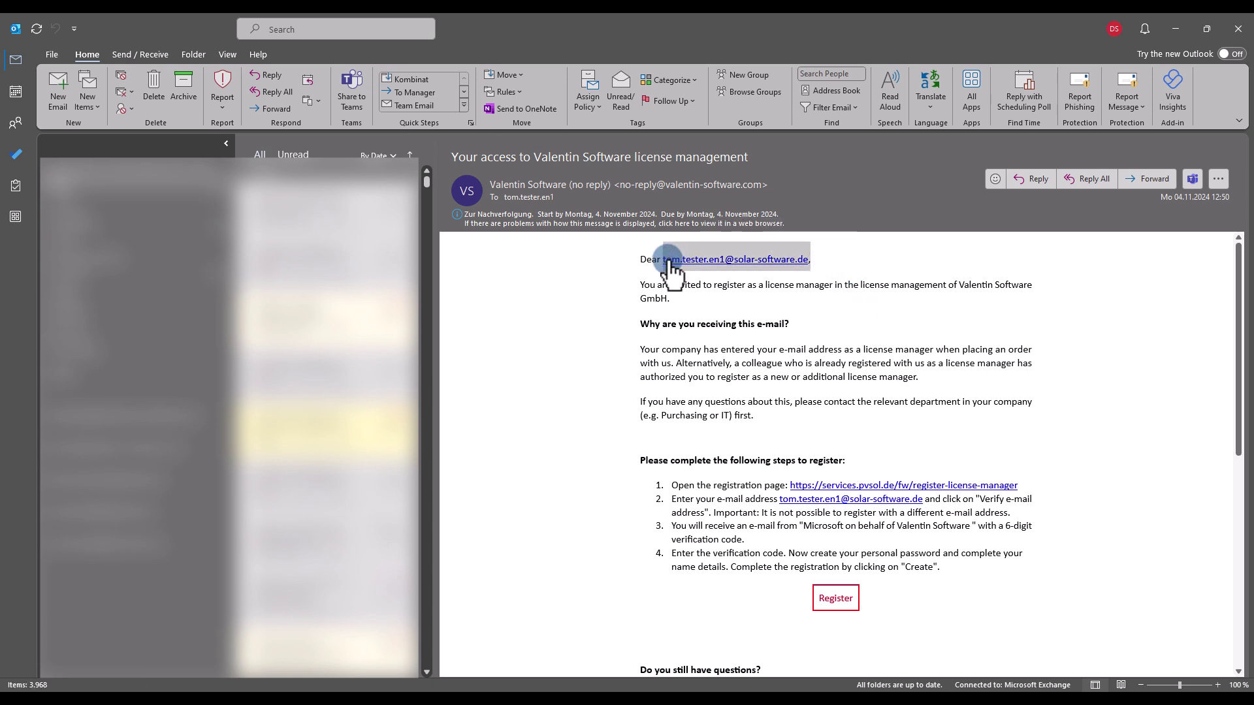
Step: Paste the invited address into the registration form's Email Address field and request a verification code
left_click(833, 599)
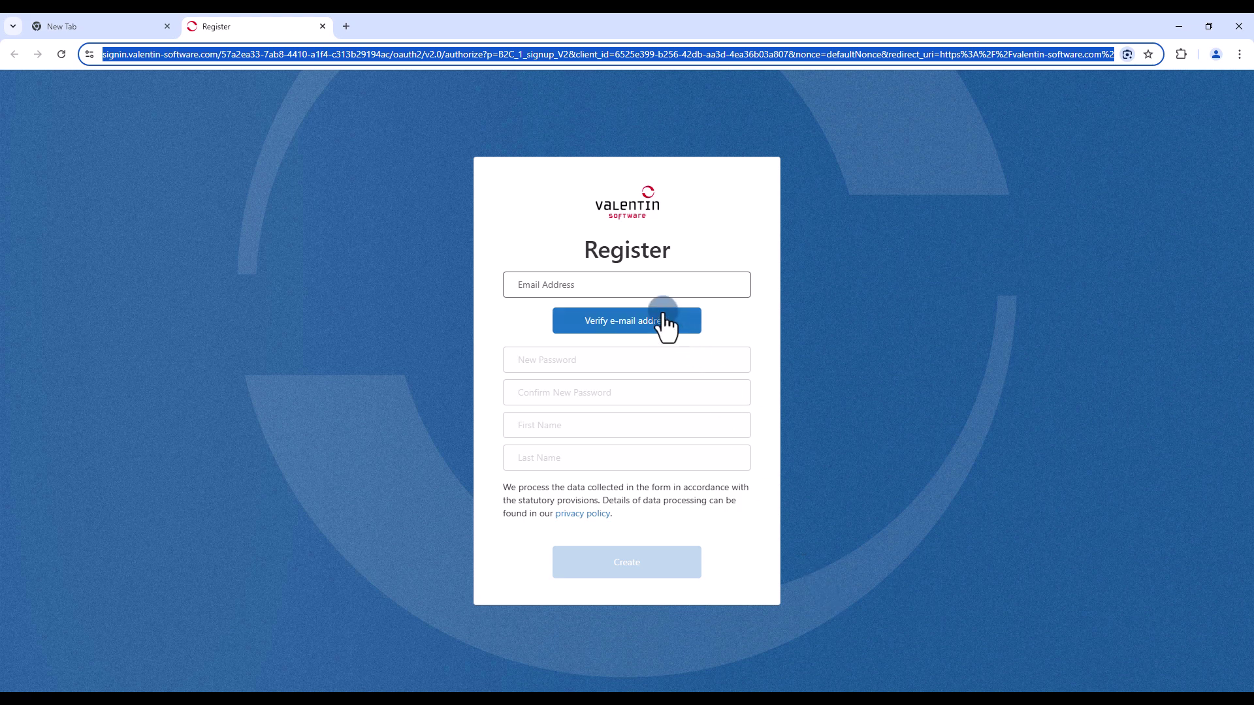
left_click(652, 287)
key("ctrl+v")
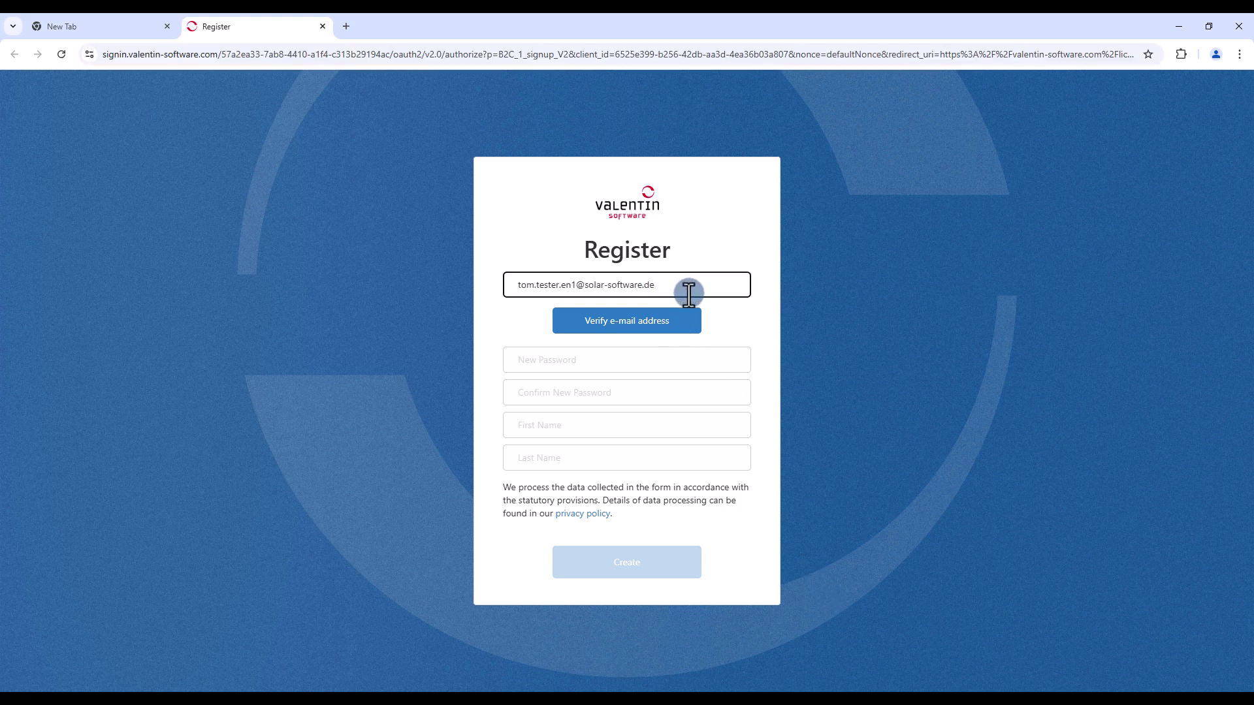
left_click(687, 324)
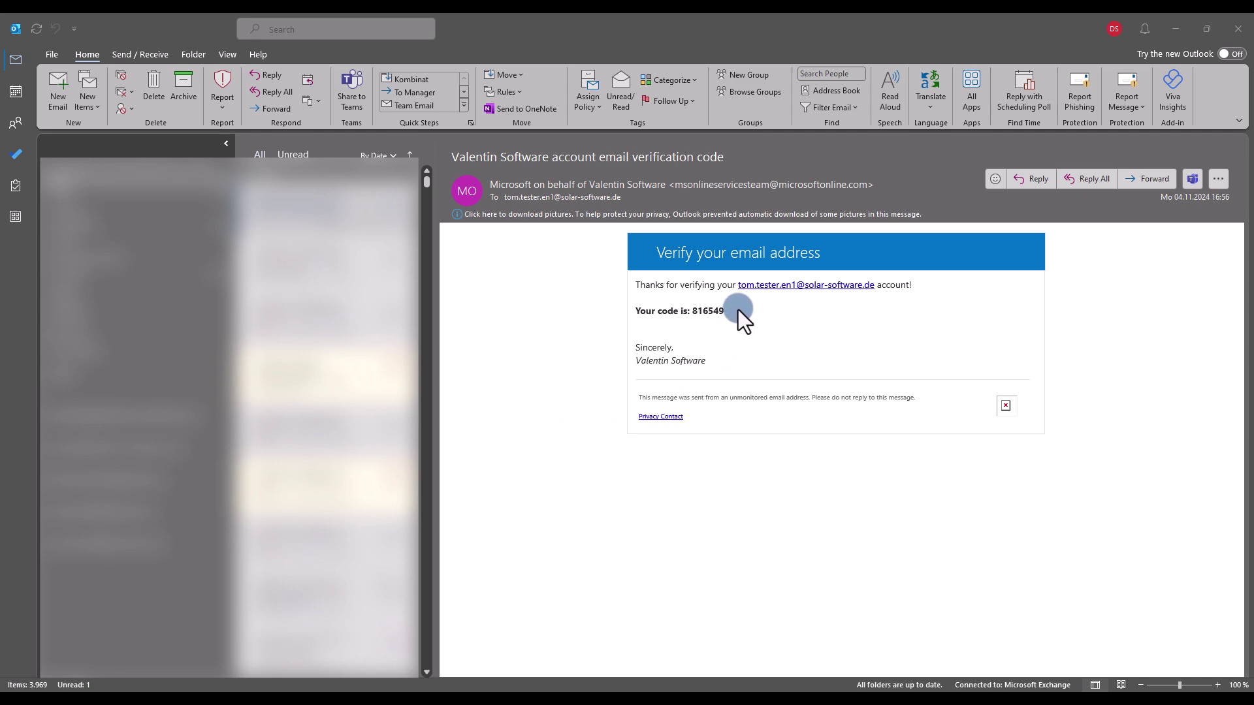
Step: Select and copy the six-digit code in the verification e-mail
left_click_drag(738, 310, 688, 311)
key("ctrl+c")
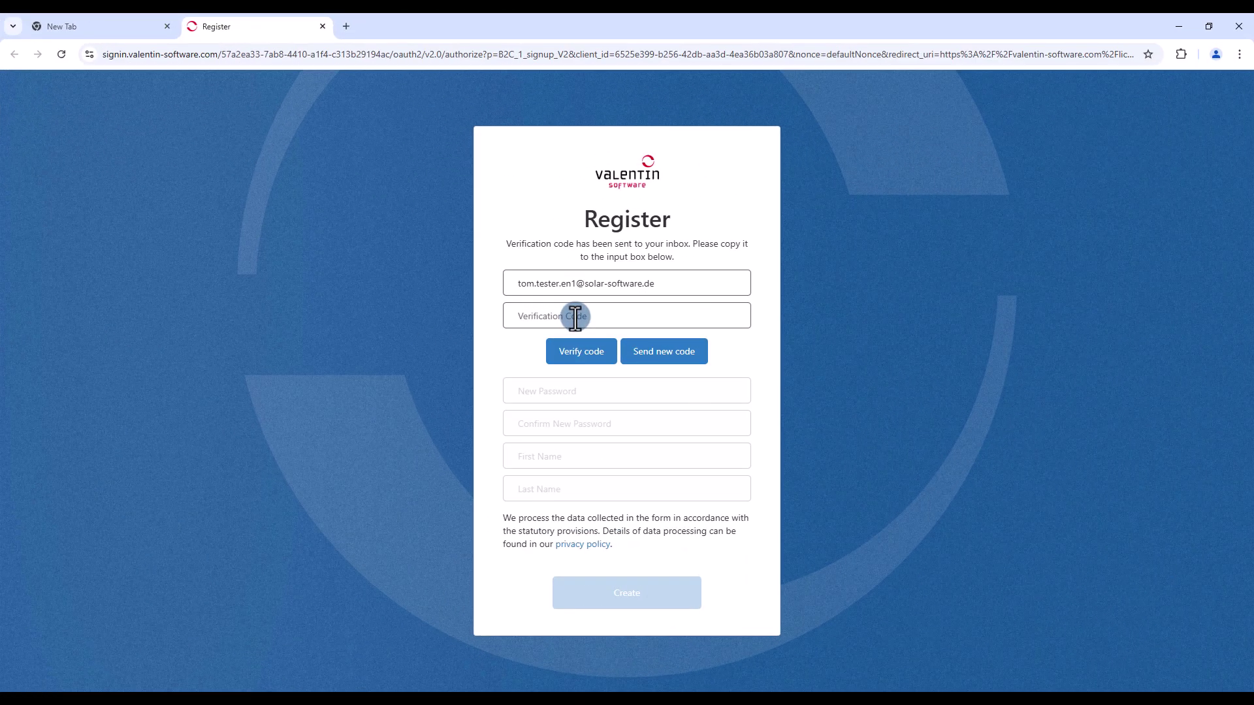
Step: Paste the copied code and verify the e-mail address
left_click(575, 316)
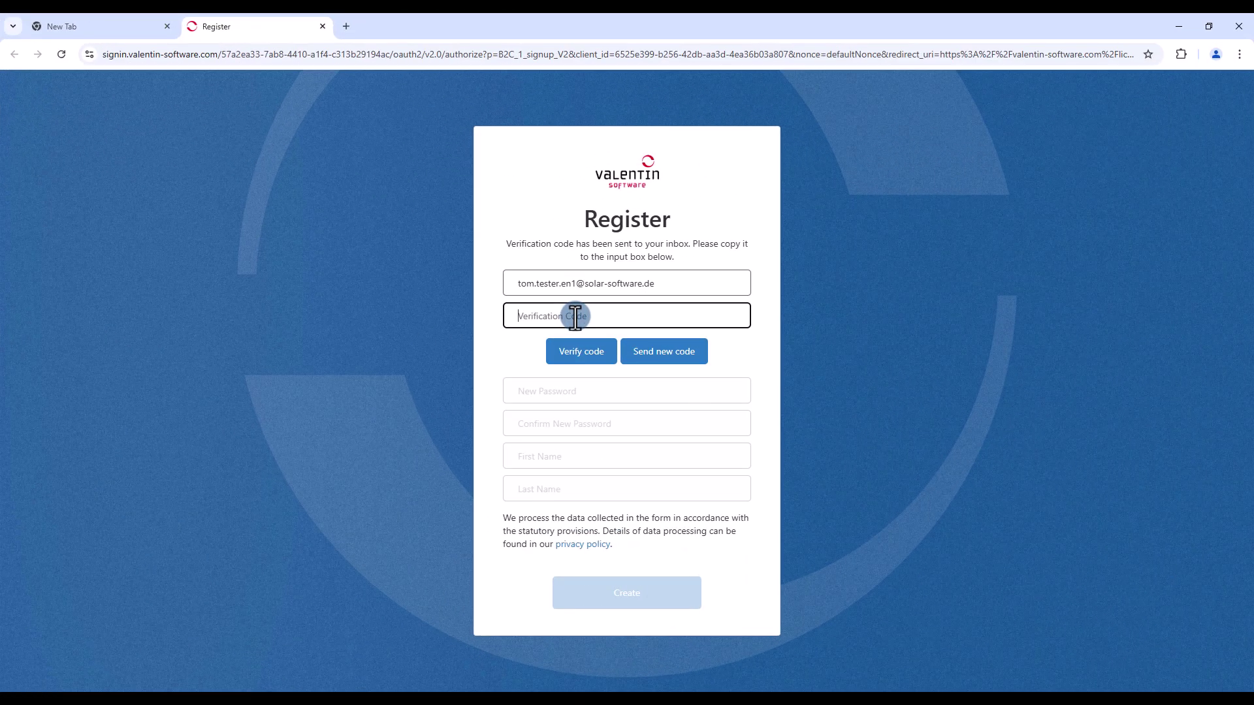
key("ctrl+v")
left_click(575, 353)
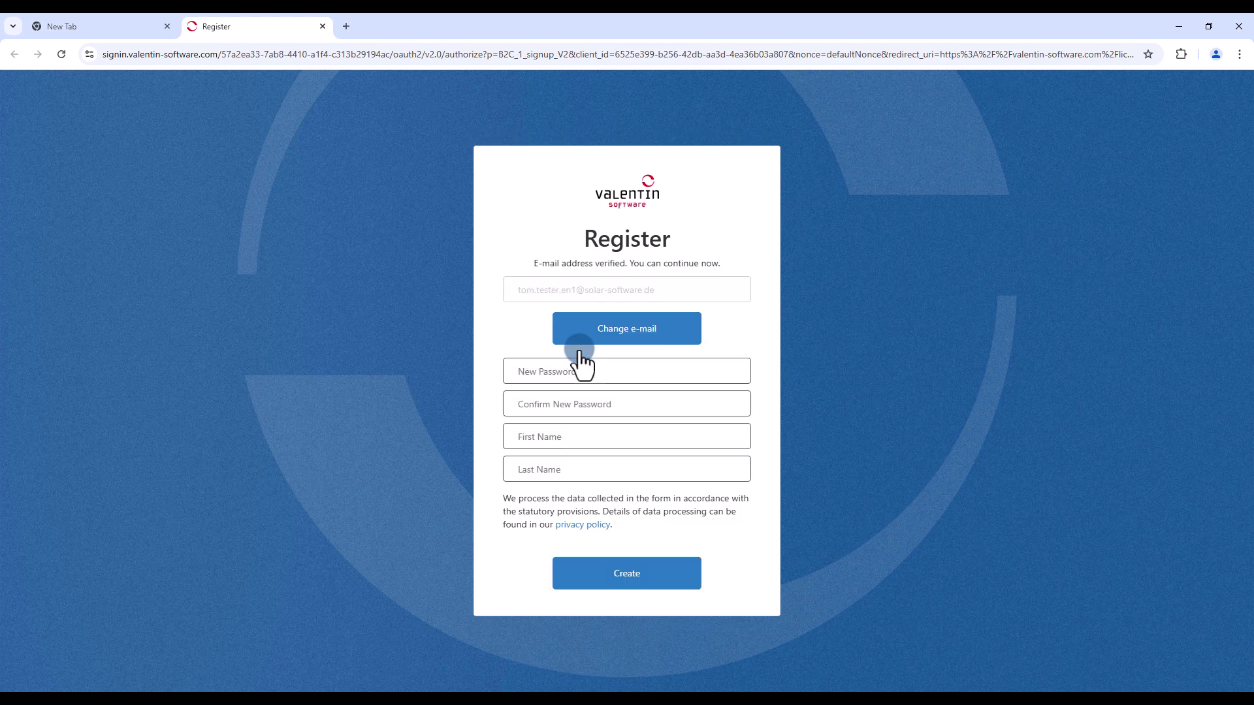
Step: Enter a new password and the user's first and last name, then create the account
left_click(559, 370)
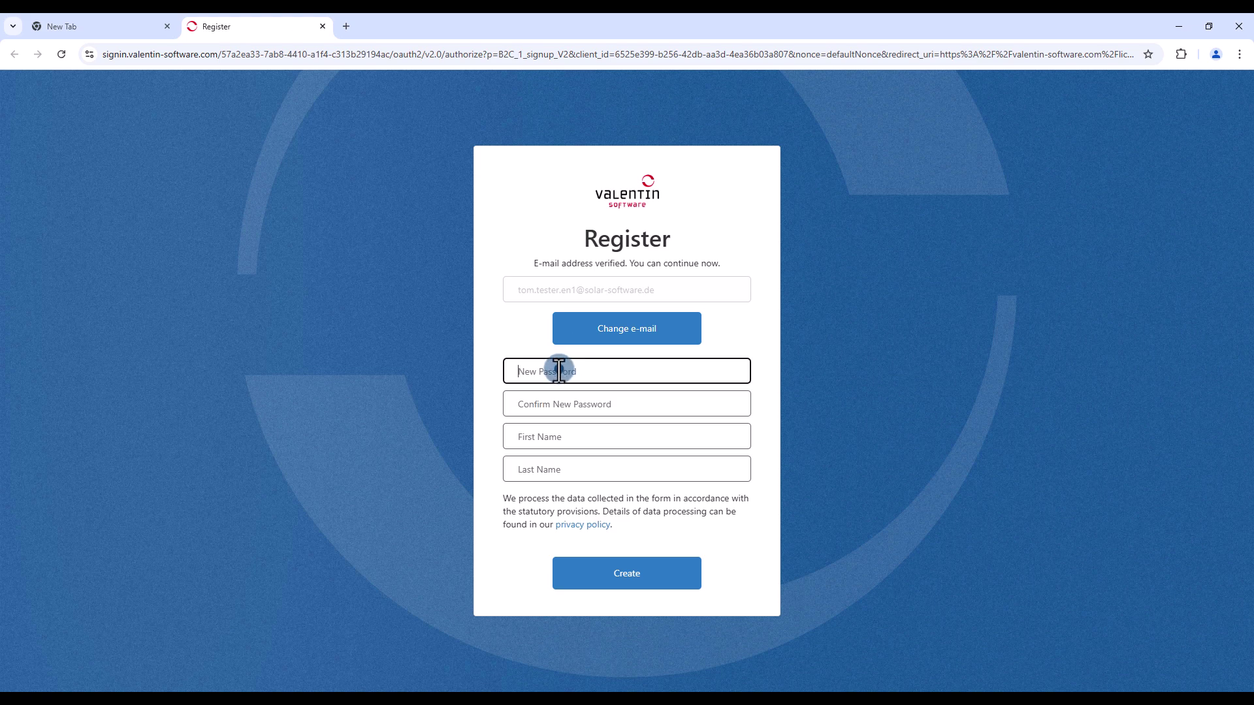
type("**********")
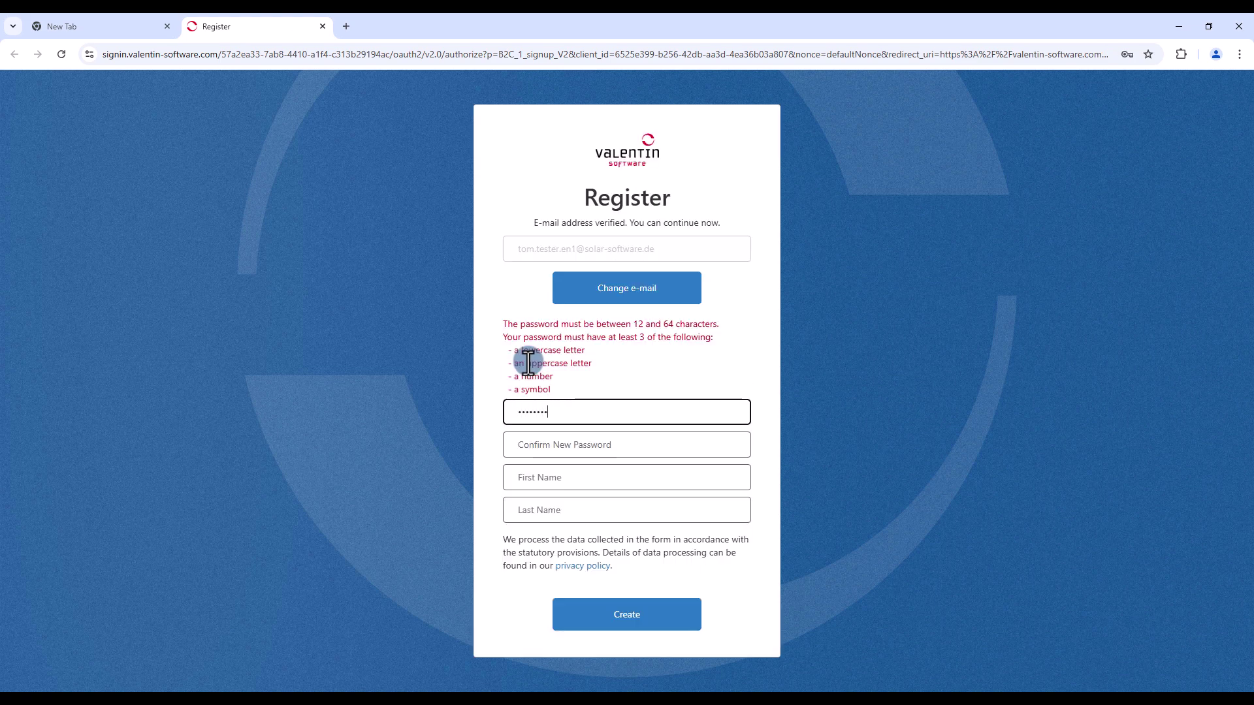
type("**")
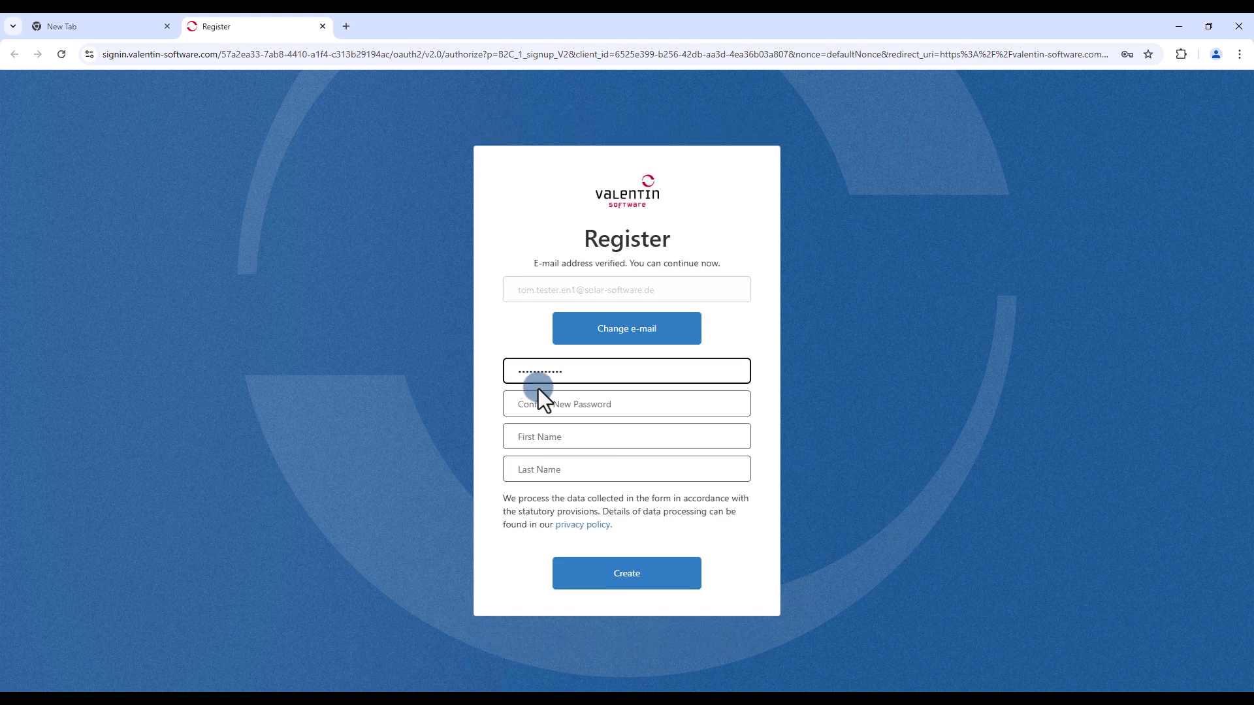
left_click(535, 401)
type("************")
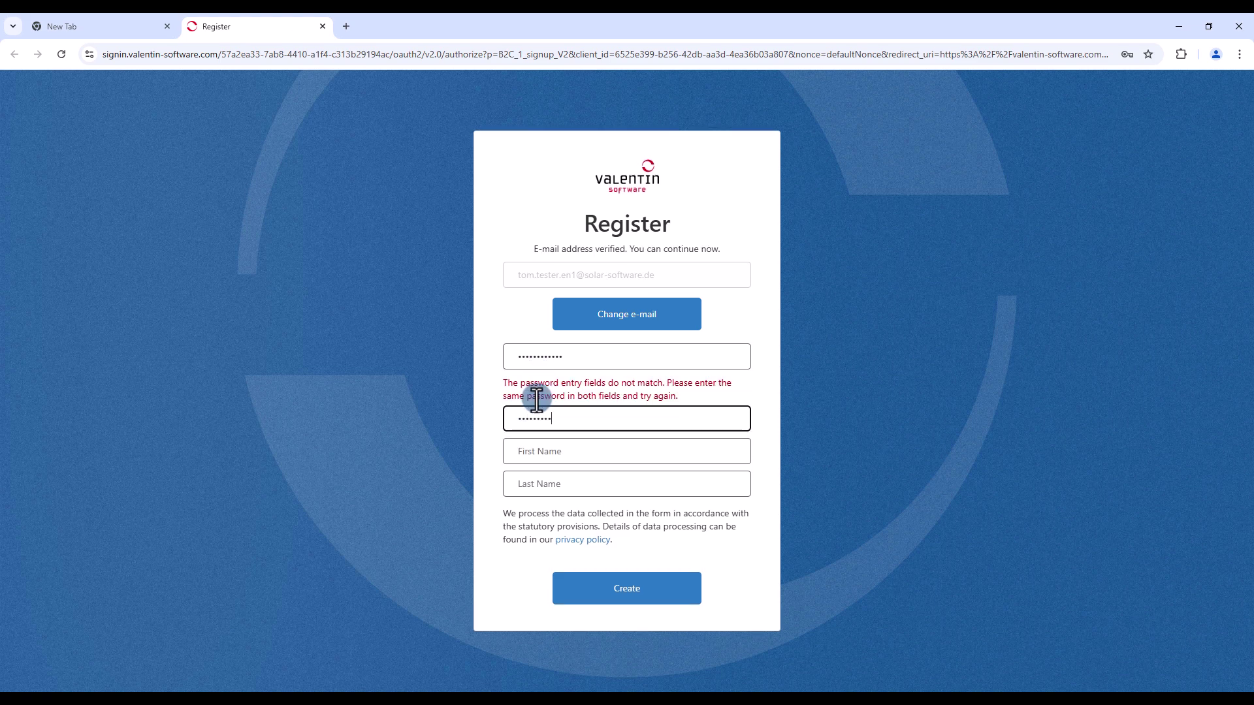
left_click(565, 437)
type("Tom")
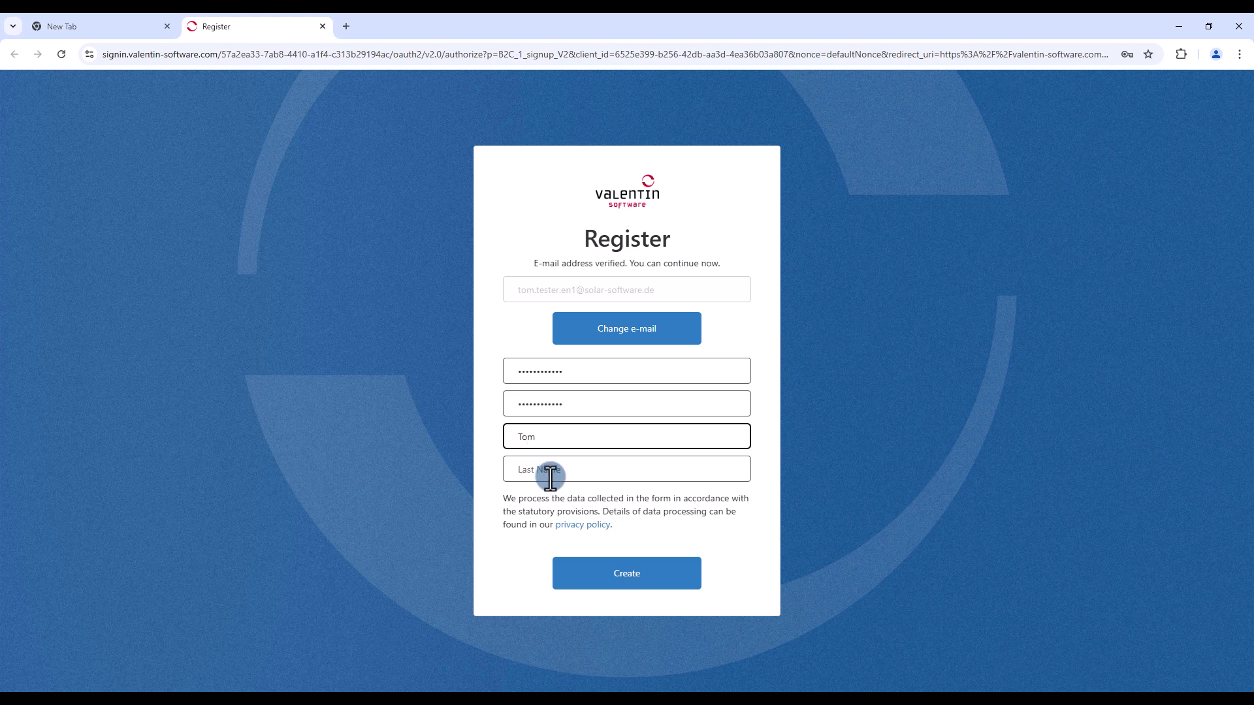
left_click(553, 477)
type("Tester")
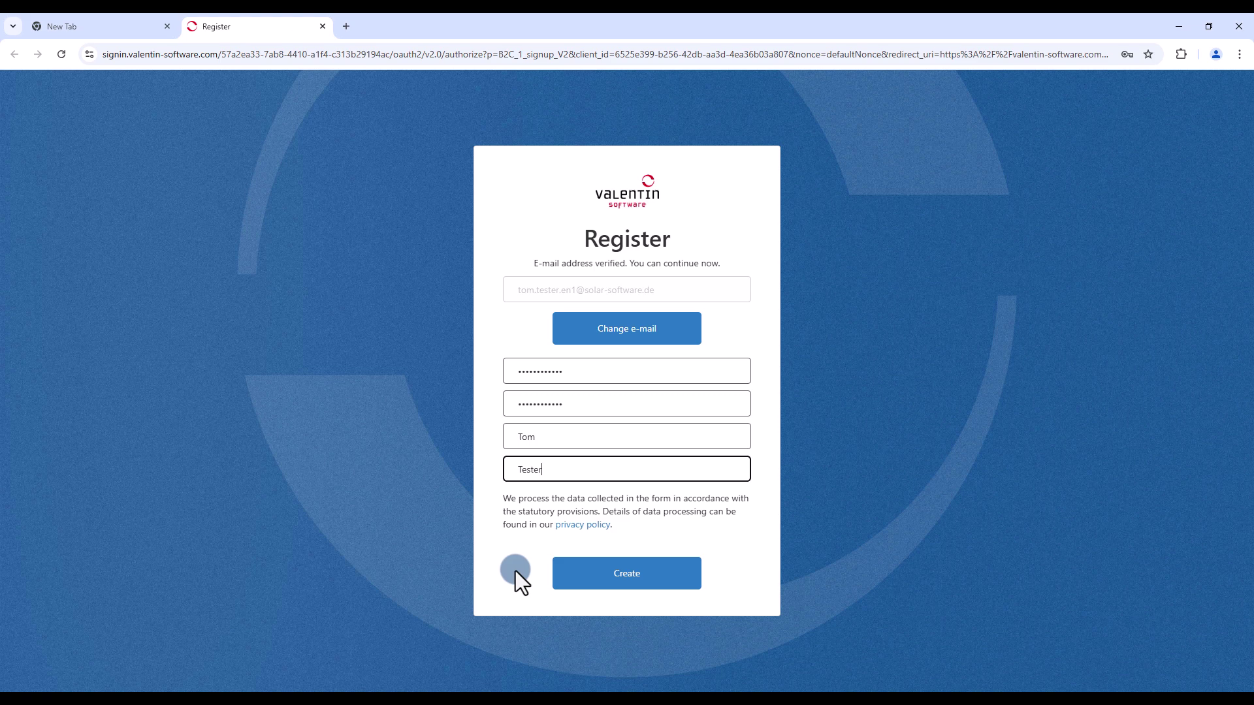
left_click(587, 574)
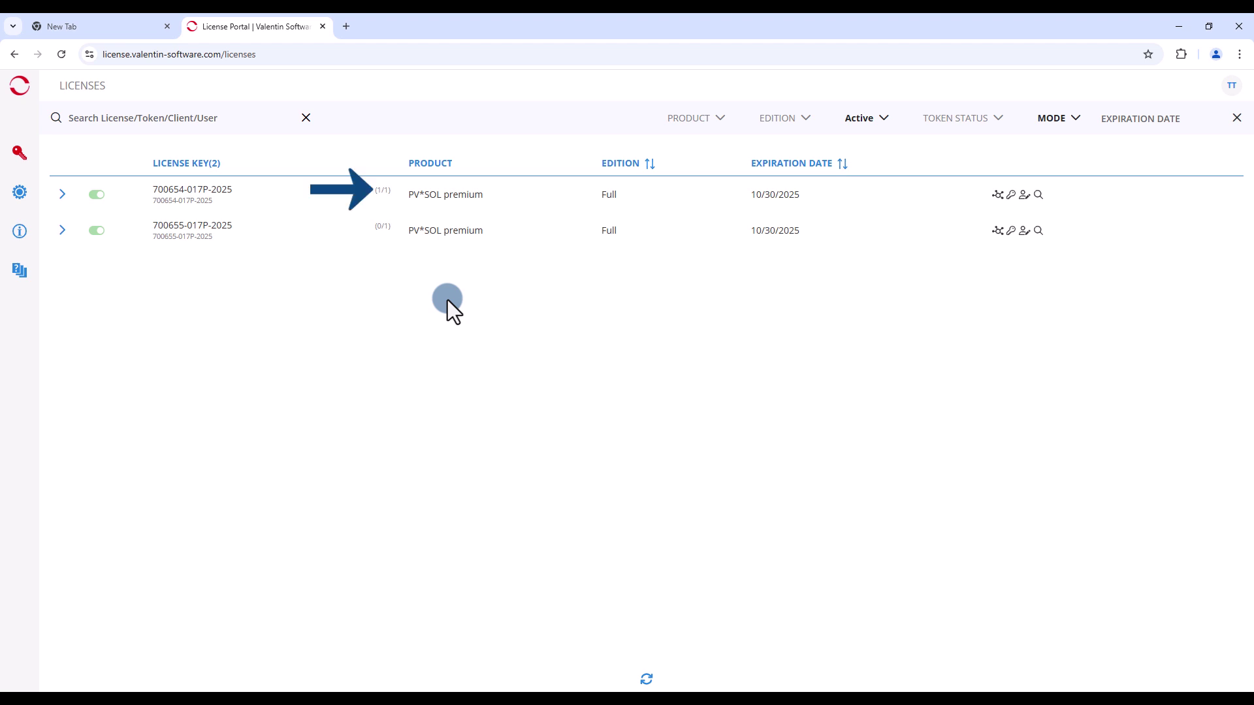
Step: Expand the first license row and open the user list of the second PV*SOL premium license
left_click(64, 199)
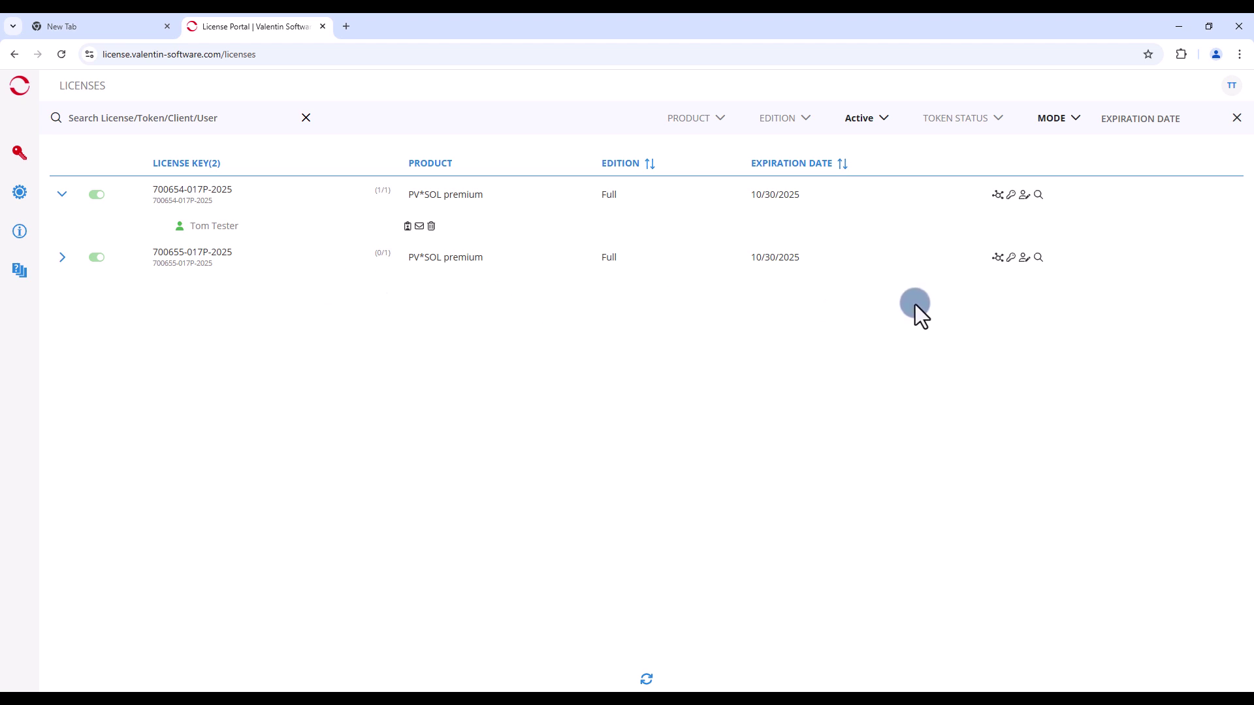
left_click(1022, 259)
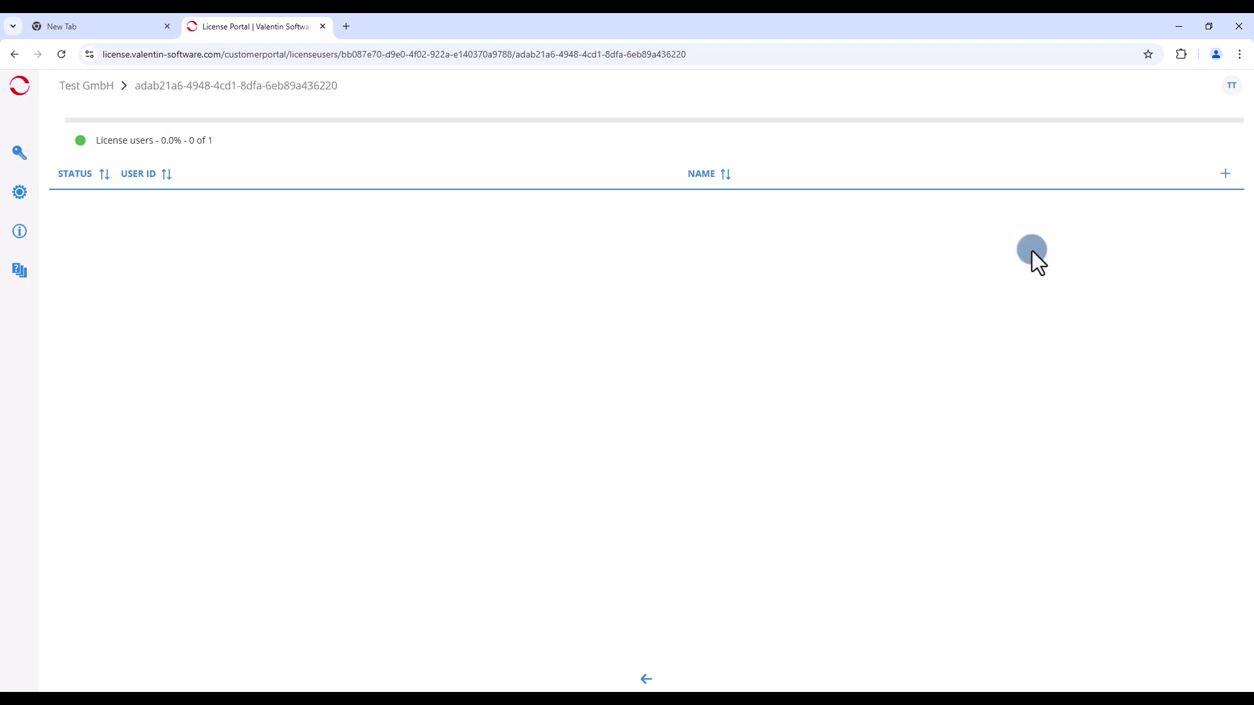
Step: Add an active license user with the invited e-mail as User ID and the user's full name
left_click(1227, 173)
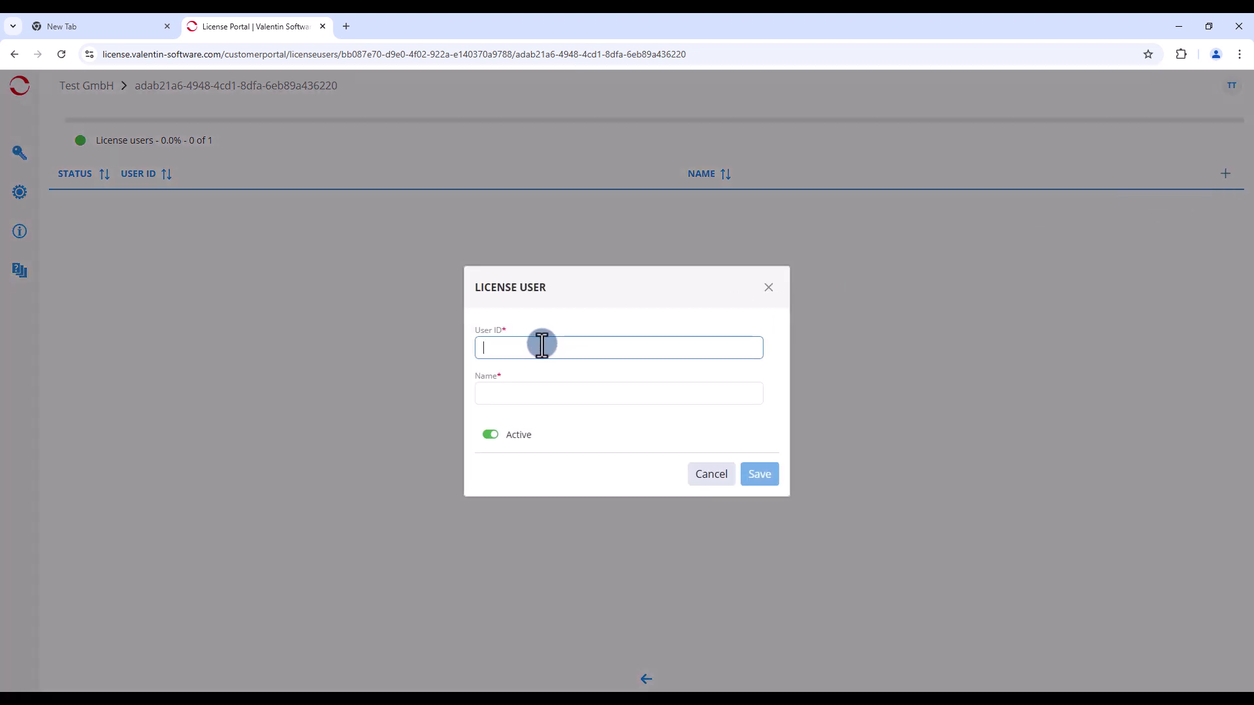
key("ctrl+v")
left_click(531, 394)
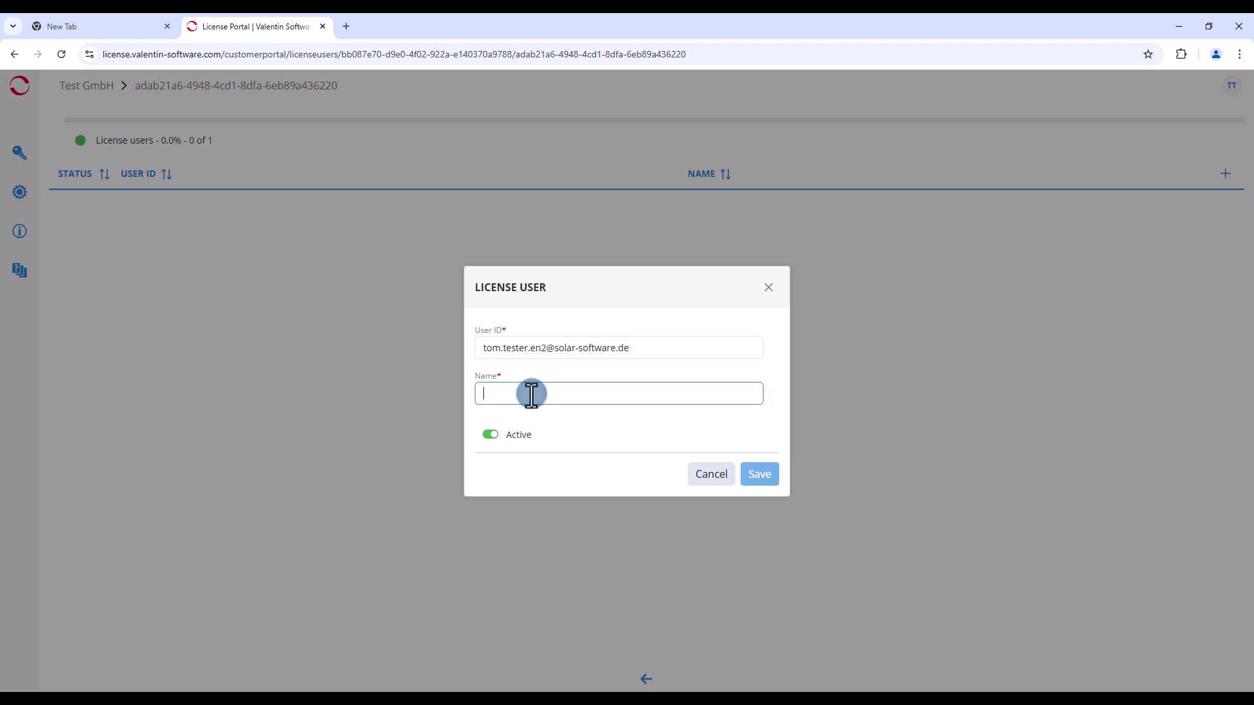
type("Tom Tester")
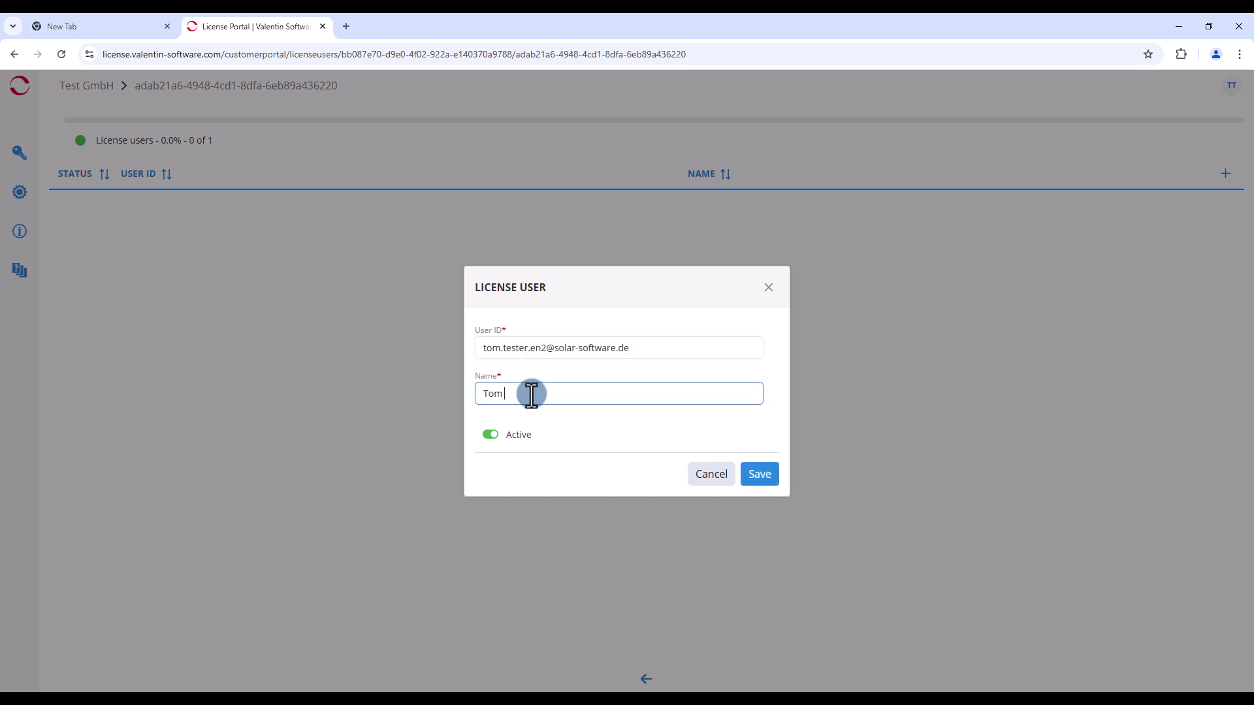
type(" 2")
left_click(745, 474)
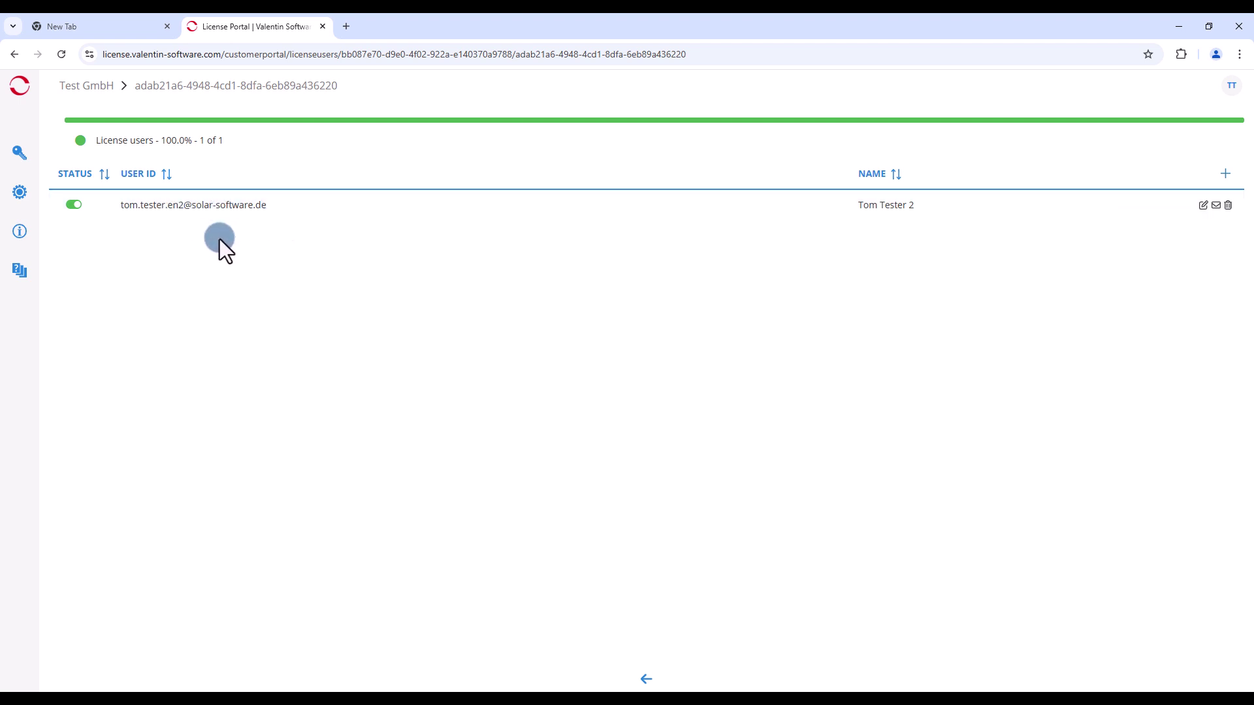
left_click(73, 213)
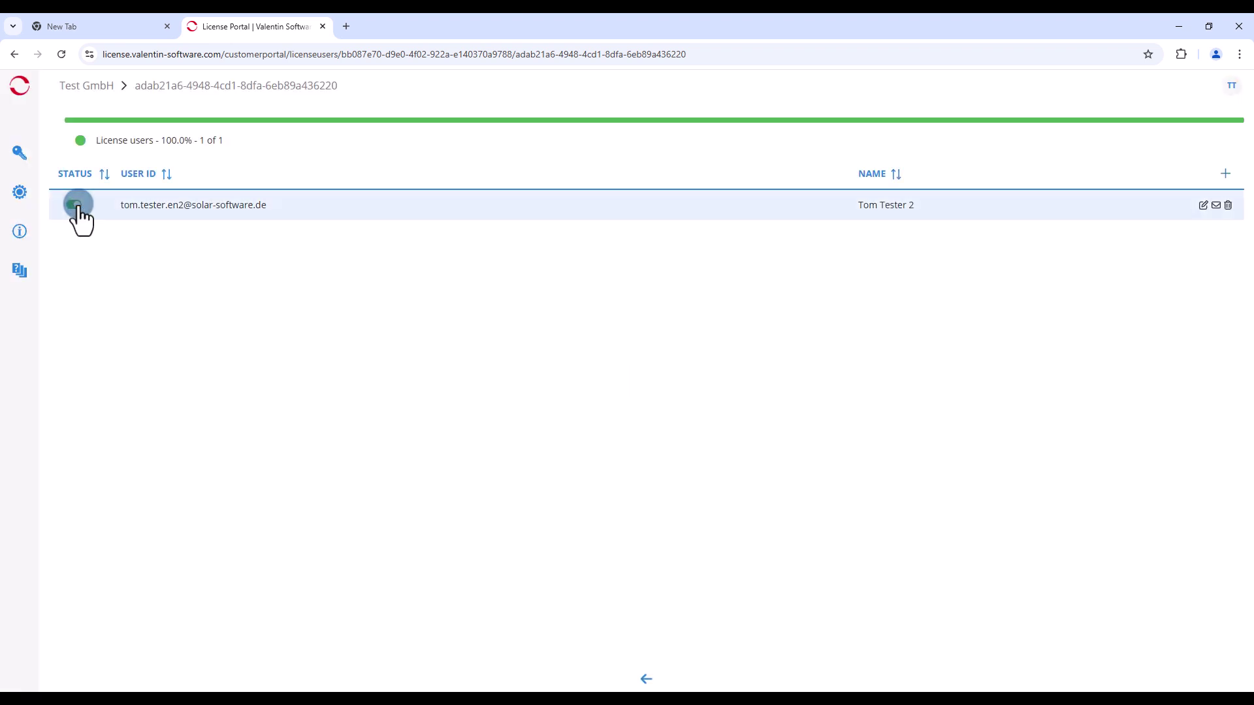
left_click(221, 232)
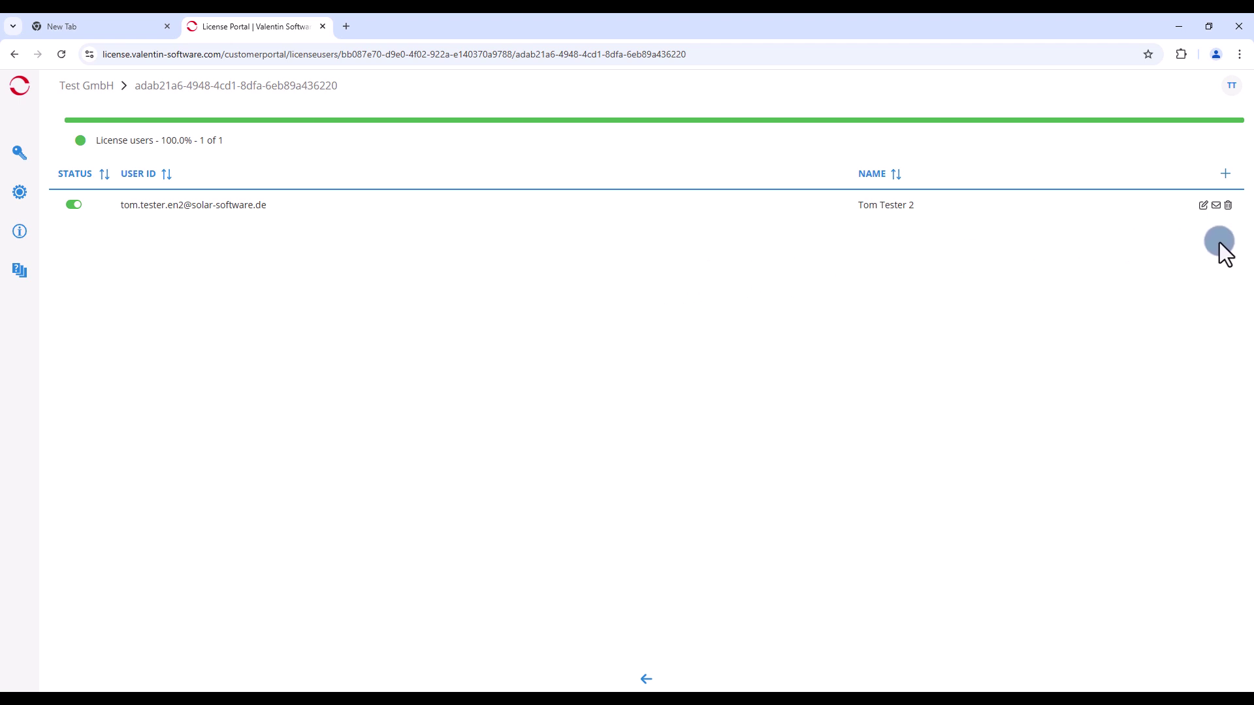
Step: Send the new user the 'Invitation as License User' e-mail
left_click(1216, 206)
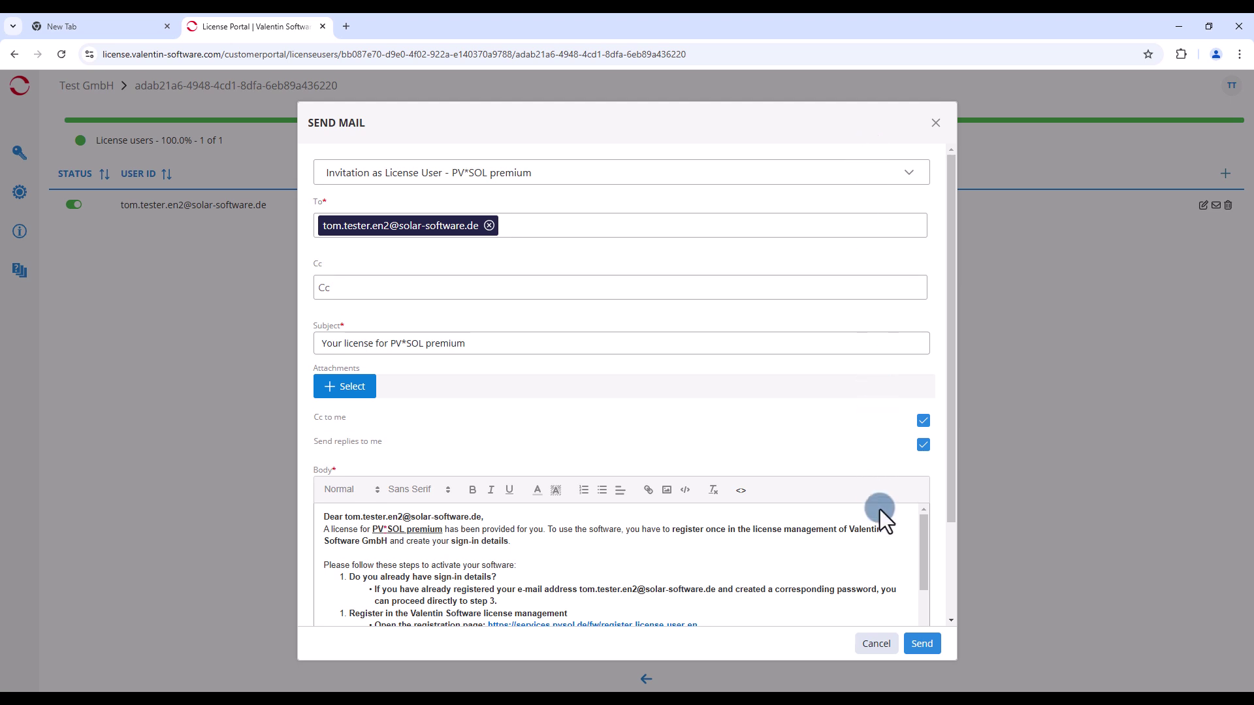
left_click(911, 646)
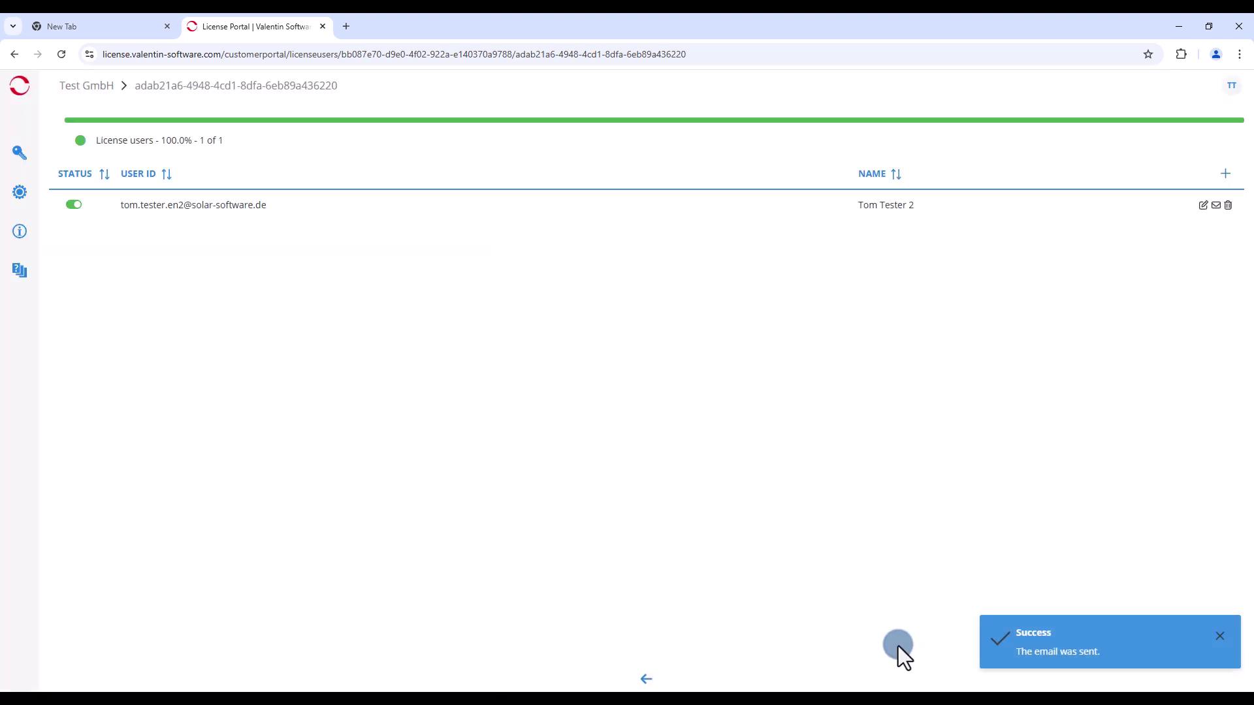